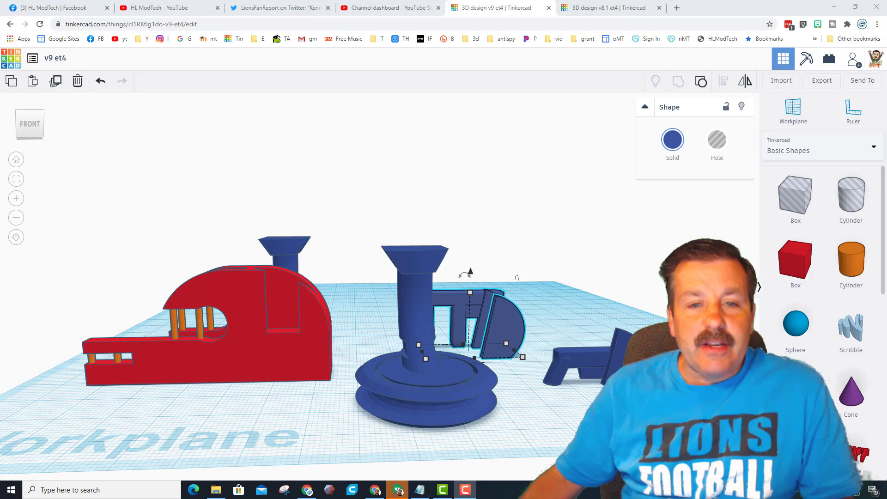
right_drag(327, 388, 465, 353)
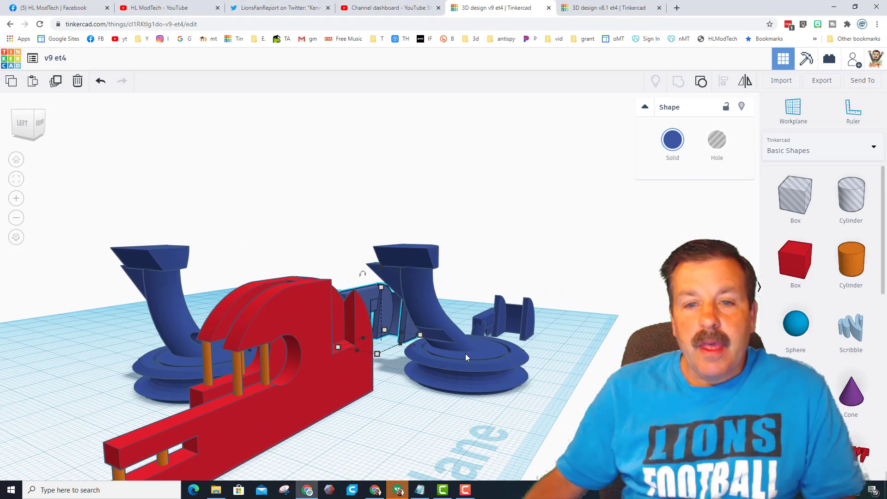
right_drag(422, 287, 395, 317)
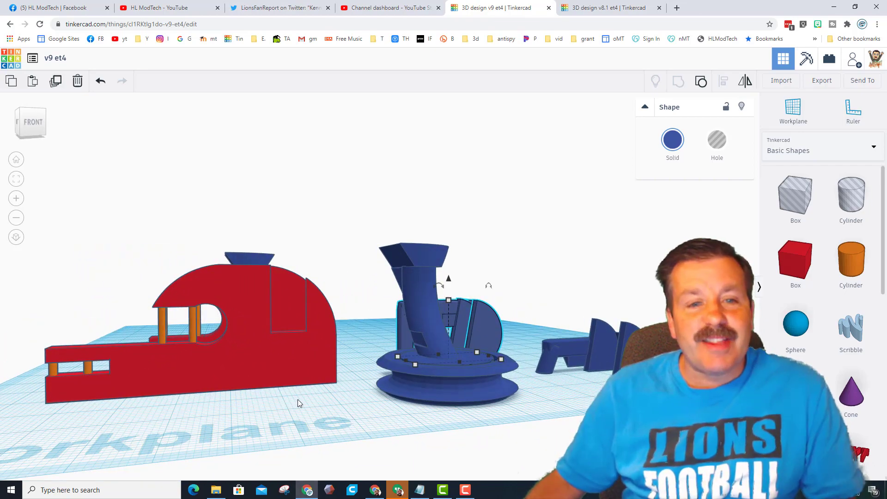
right_drag(298, 402, 337, 287)
right_drag(325, 316, 362, 329)
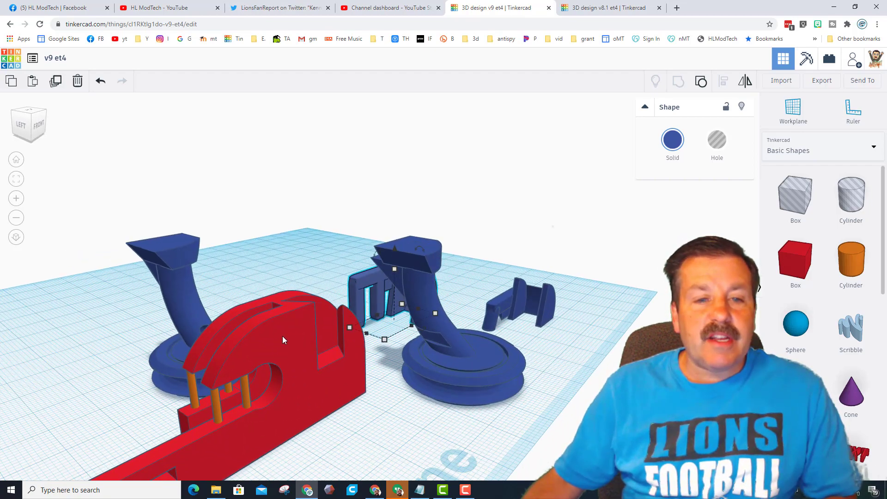
right_drag(403, 356, 348, 442)
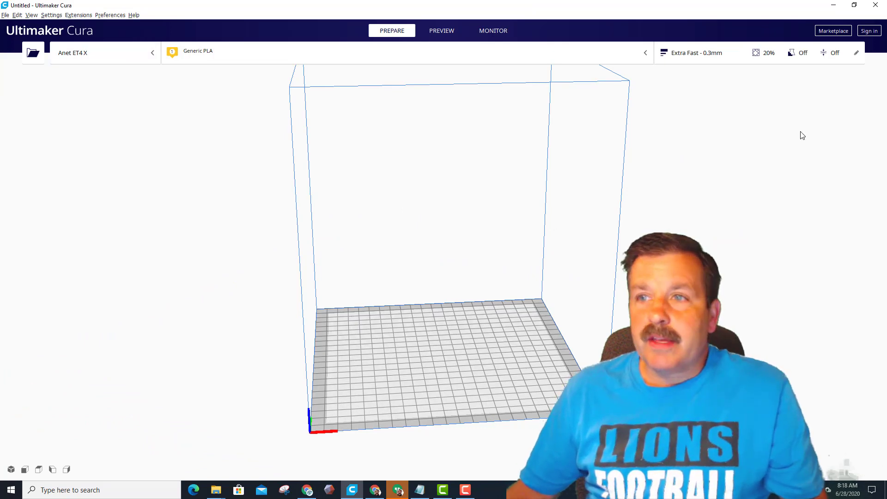
- Load the model file v9 cap et4.stl from the 3dmodeling folder into Ultimaker Cura
click(33, 53)
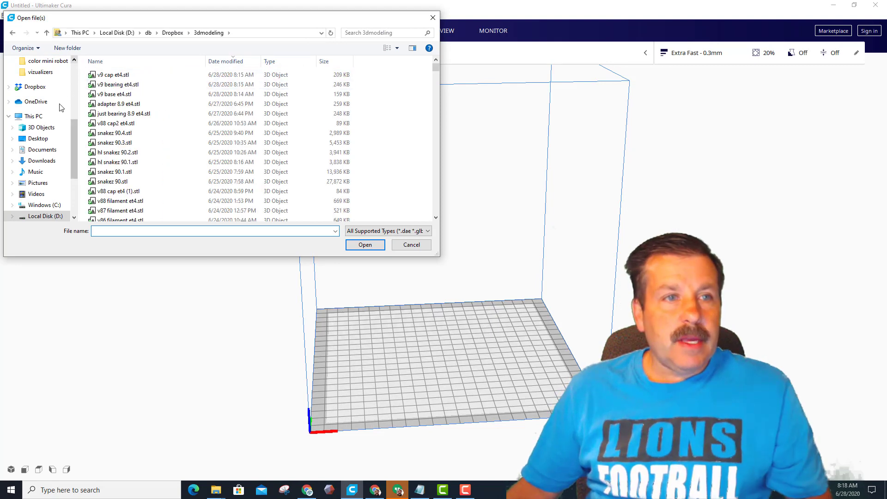
scroll(77, 115, up, 1)
scroll(78, 116, up, 3)
double_click(113, 75)
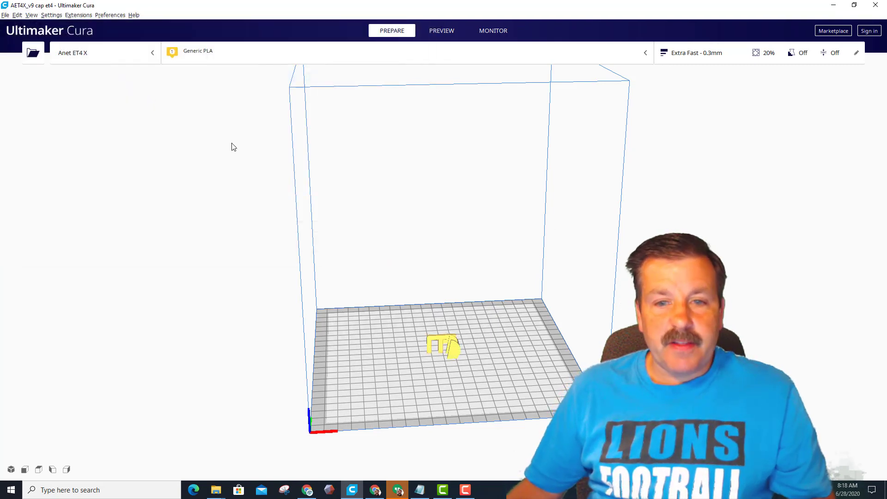
- Review the cap's print settings from layer height through build plate adhesion, and save the sliced file to the removable drive
scroll(454, 387, up, 5)
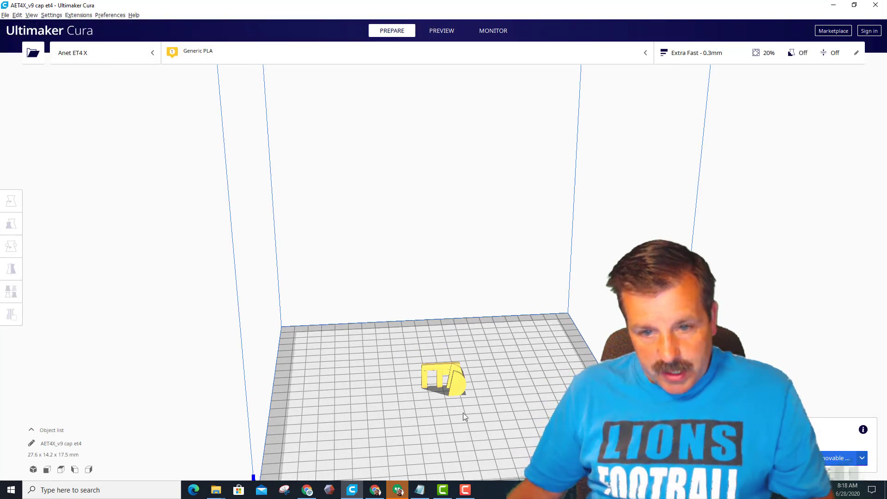
right_drag(475, 391, 403, 386)
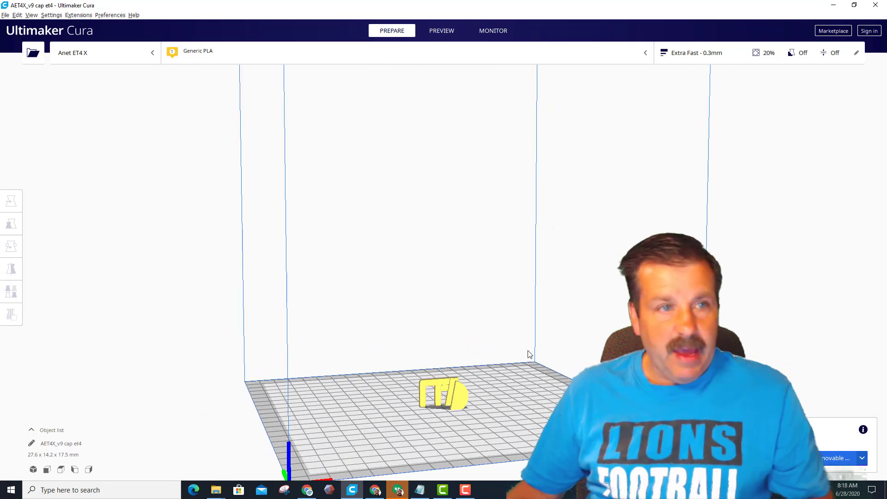
click(697, 53)
click(799, 146)
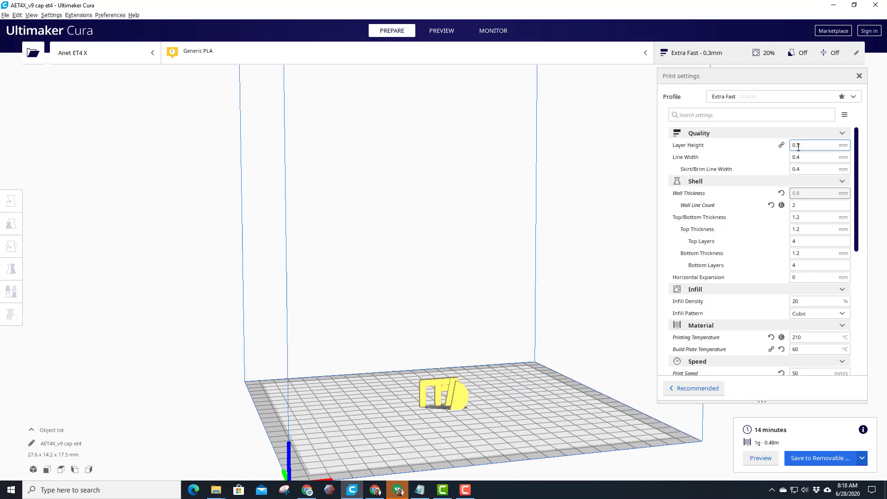
scroll(808, 318, down, 2)
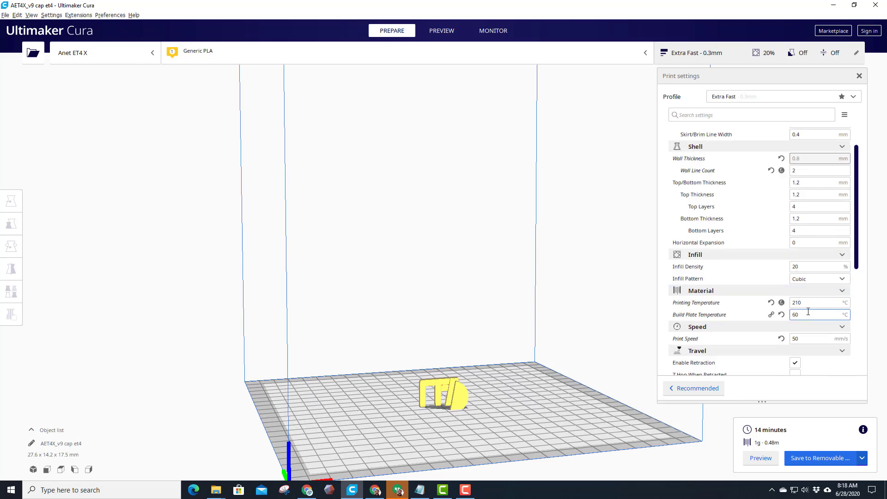
scroll(804, 315, down, 2)
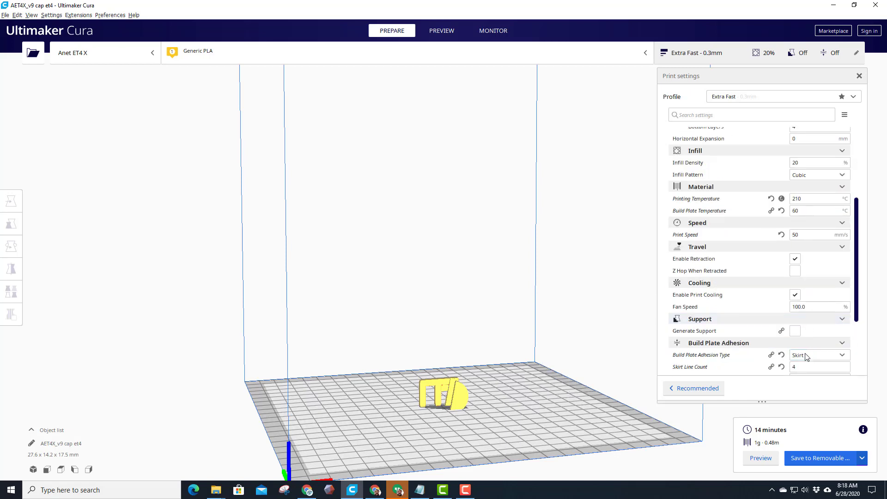
scroll(814, 355, down, 1)
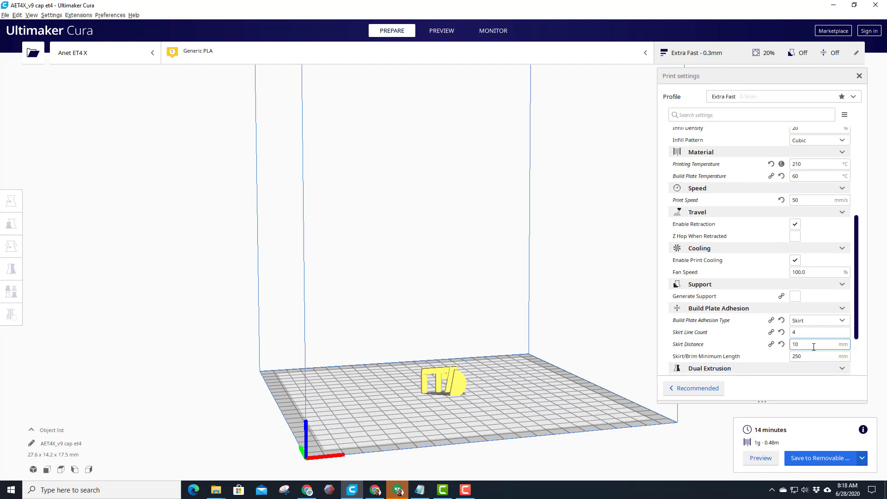
click(817, 459)
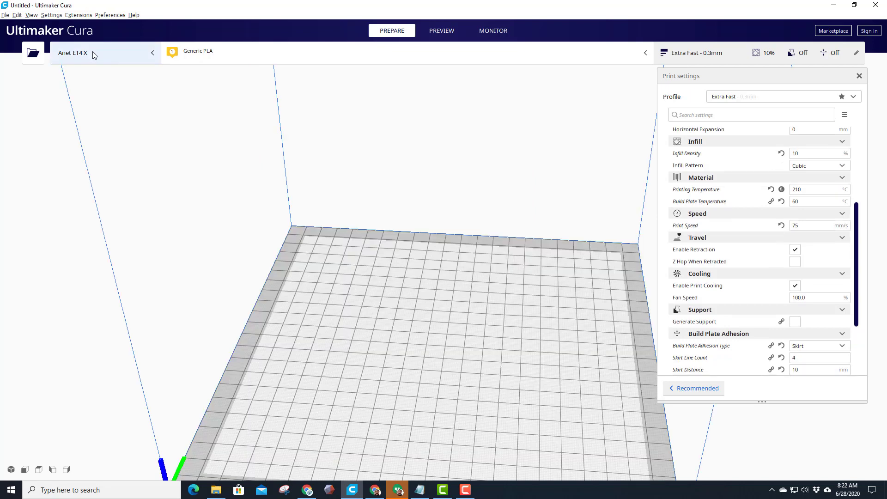
- Switch the active printer to A10M V3 and load v9 bearing et4.stl from the 3dmodeling folder
click(92, 52)
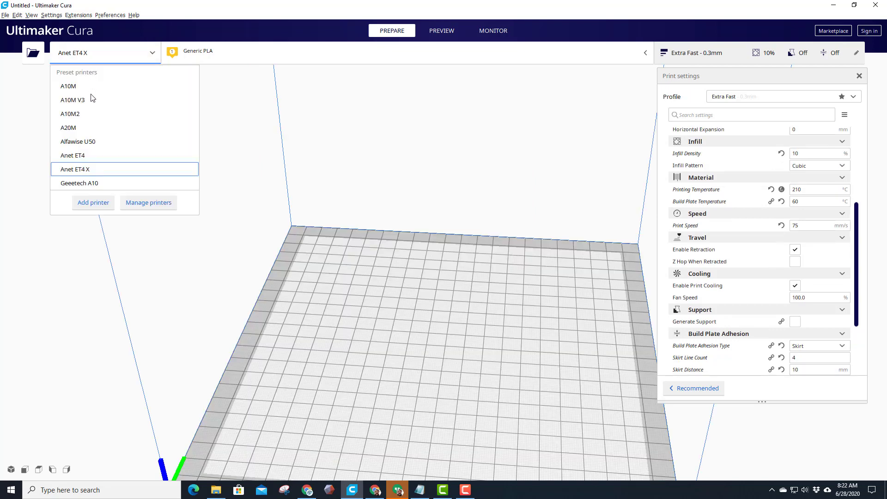
click(77, 101)
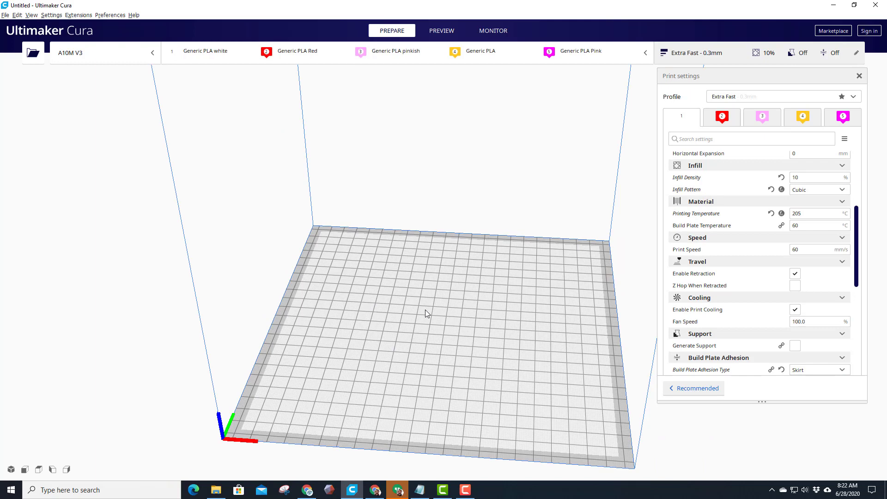
click(33, 52)
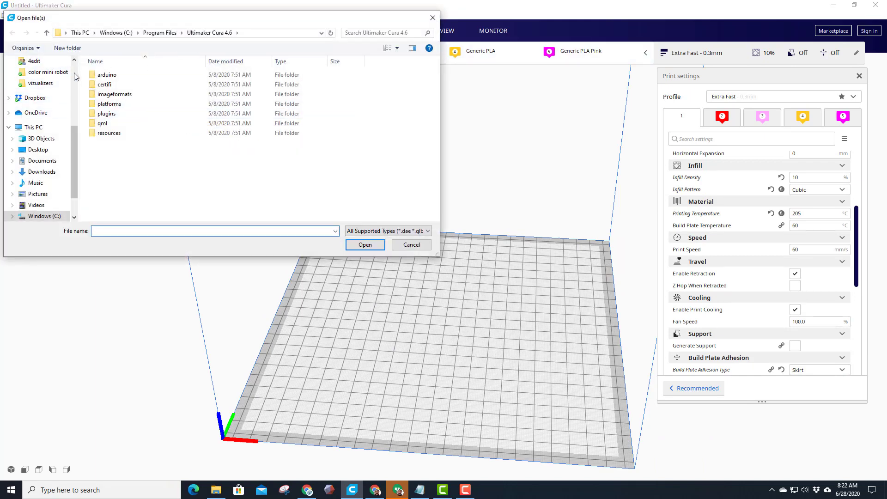
scroll(52, 123, up, 5)
click(46, 169)
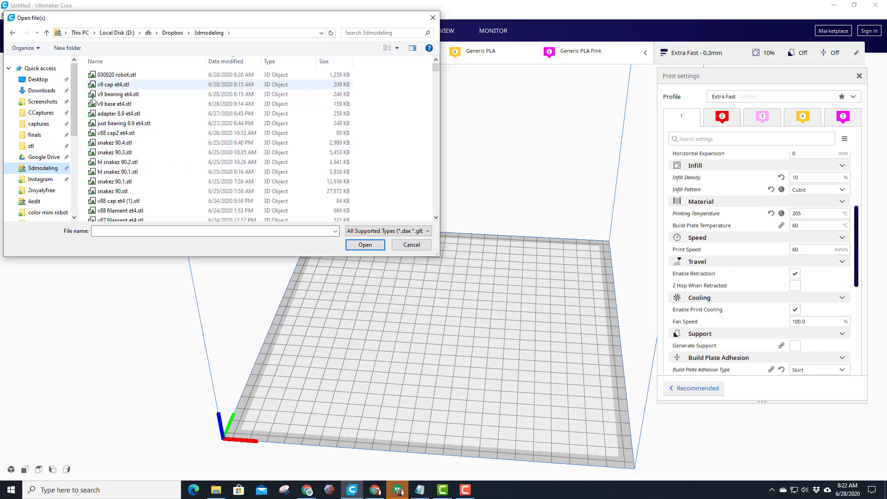
double_click(119, 96)
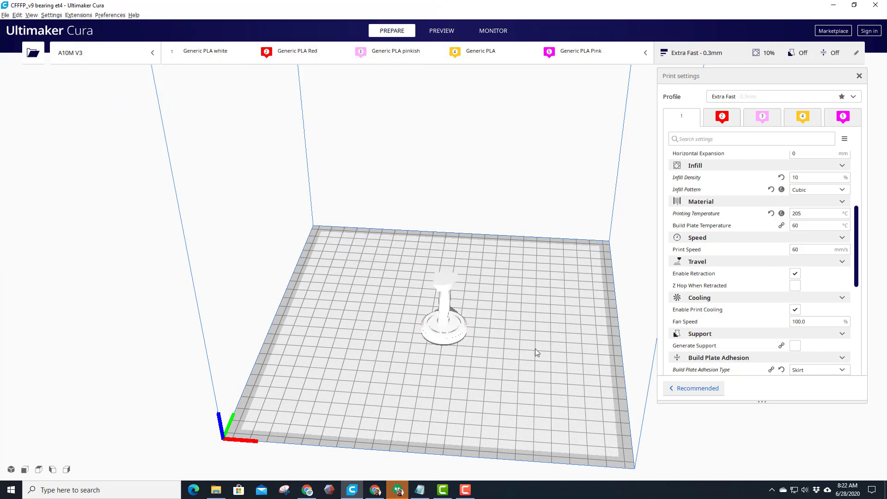
- Review the bearing part's print settings through the dual extrusion options, and start printing it on the connected A10M V3
right_drag(438, 322, 539, 305)
scroll(801, 208, up, 5)
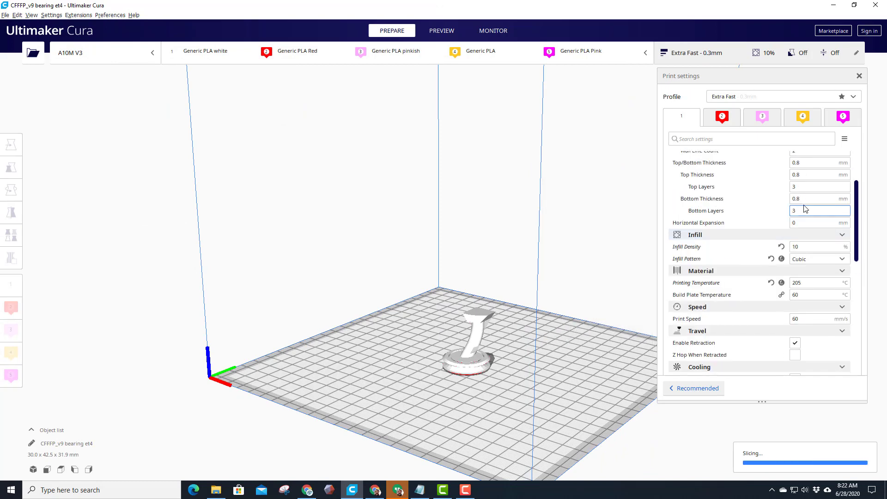
scroll(808, 216, down, 10)
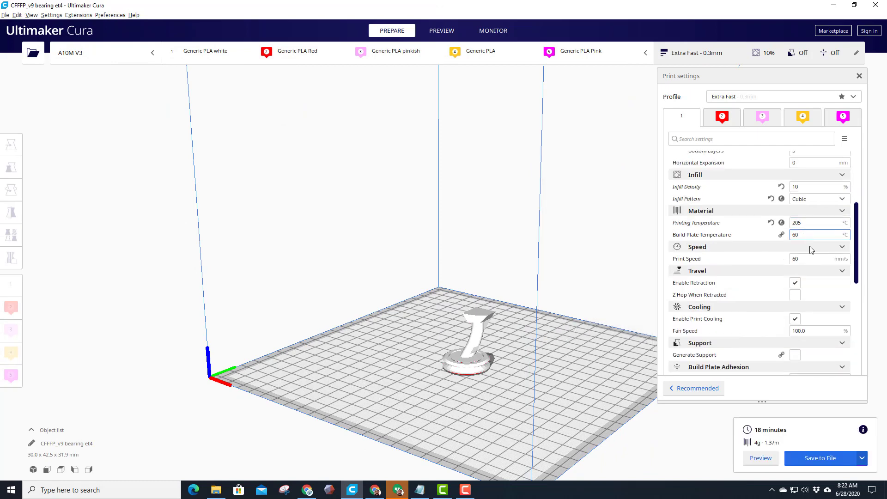
scroll(808, 255, down, 3)
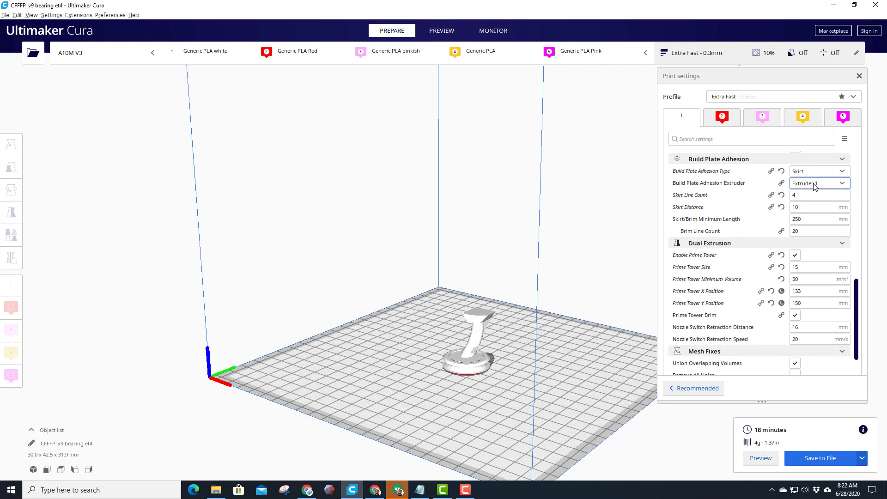
click(863, 459)
click(822, 462)
click(821, 464)
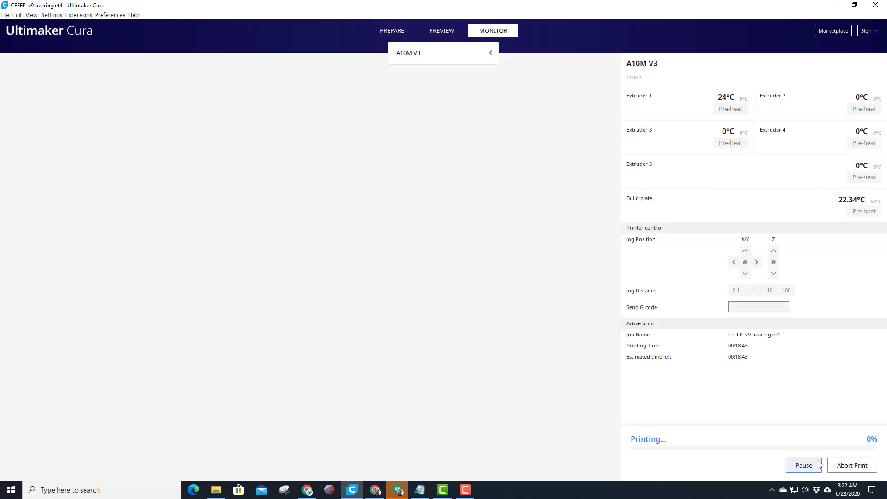